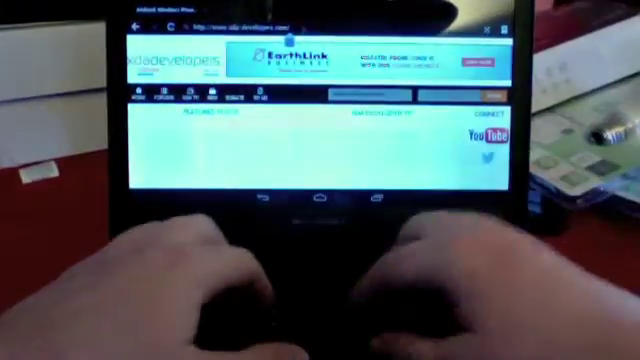
pyautogui.write('test t')
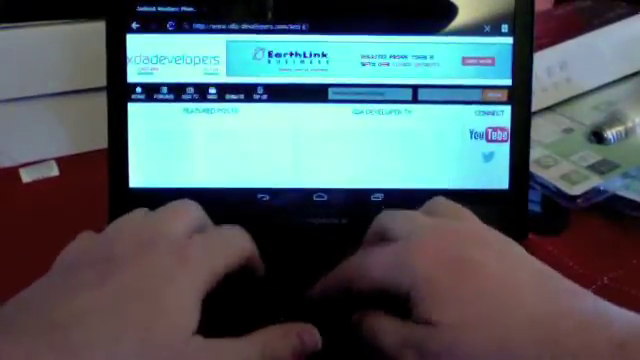
pyautogui.write('his is')
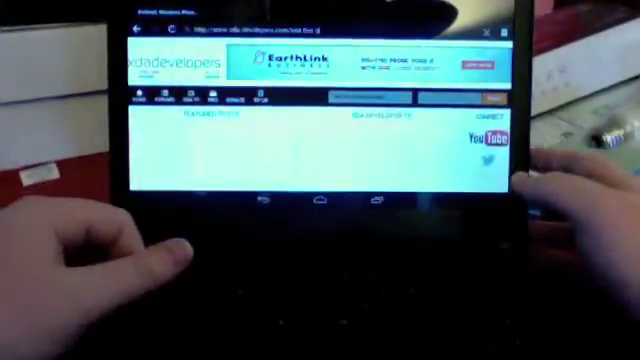